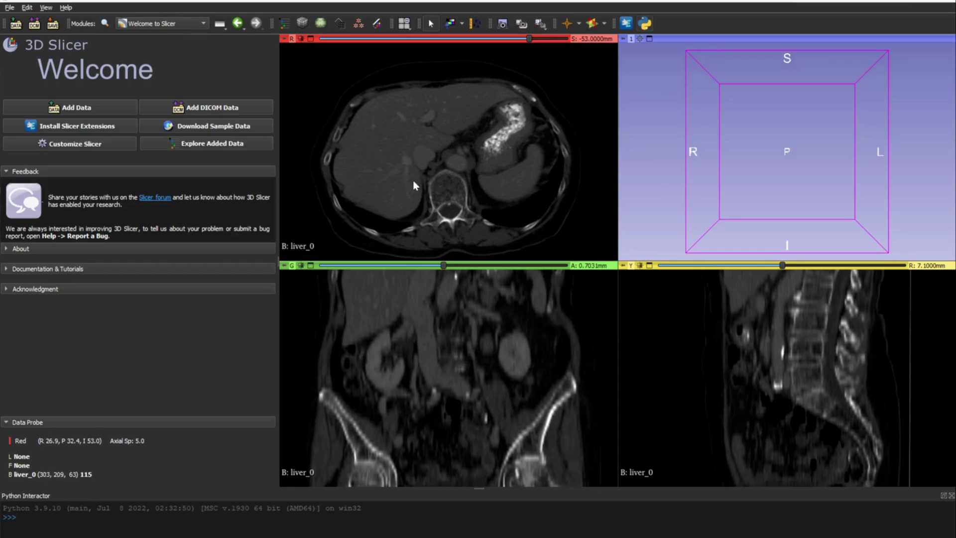
- Create a new segmentation in the Segmentations module
click(148, 26)
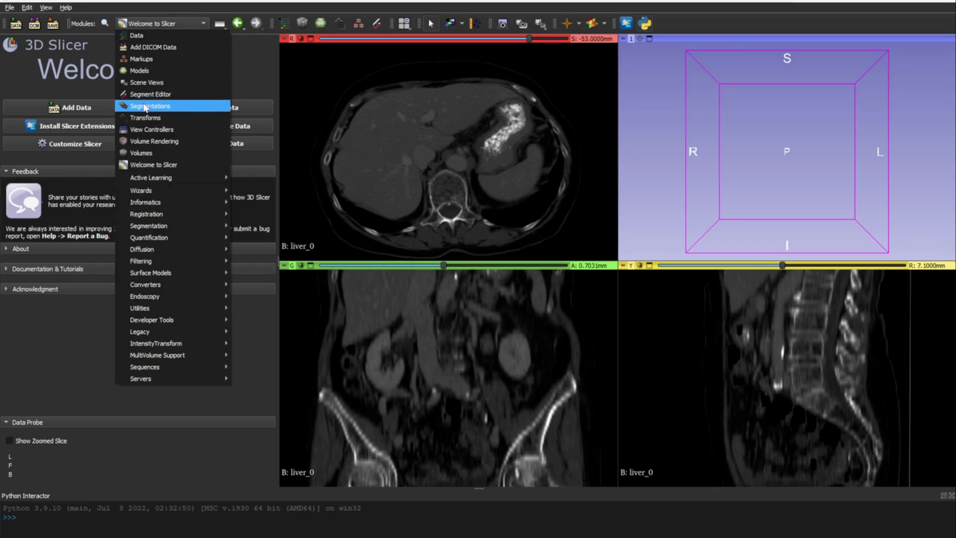
click(165, 107)
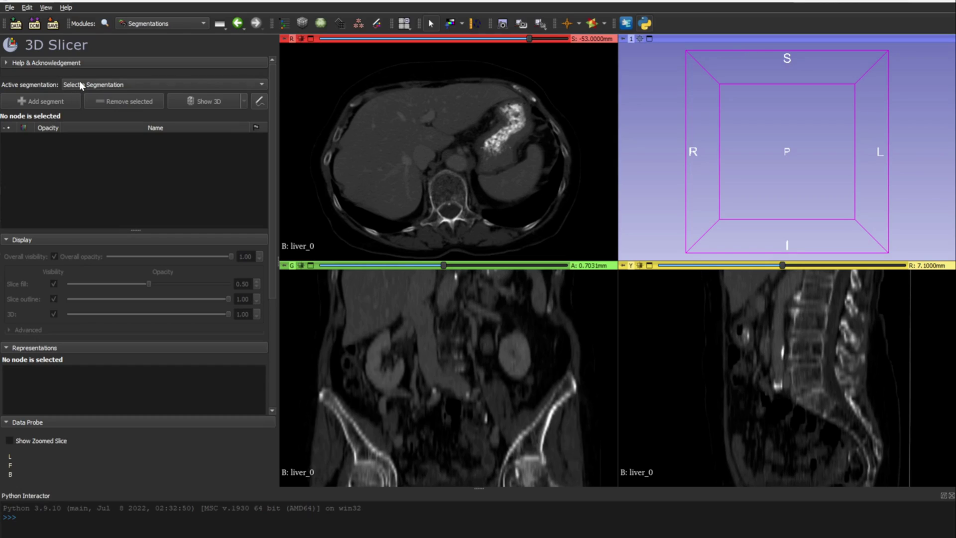
click(101, 86)
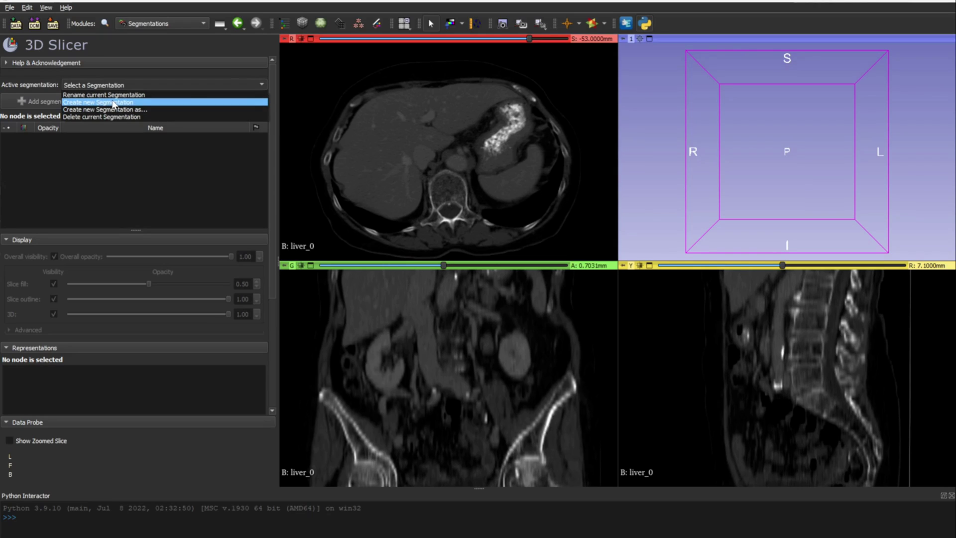
click(113, 103)
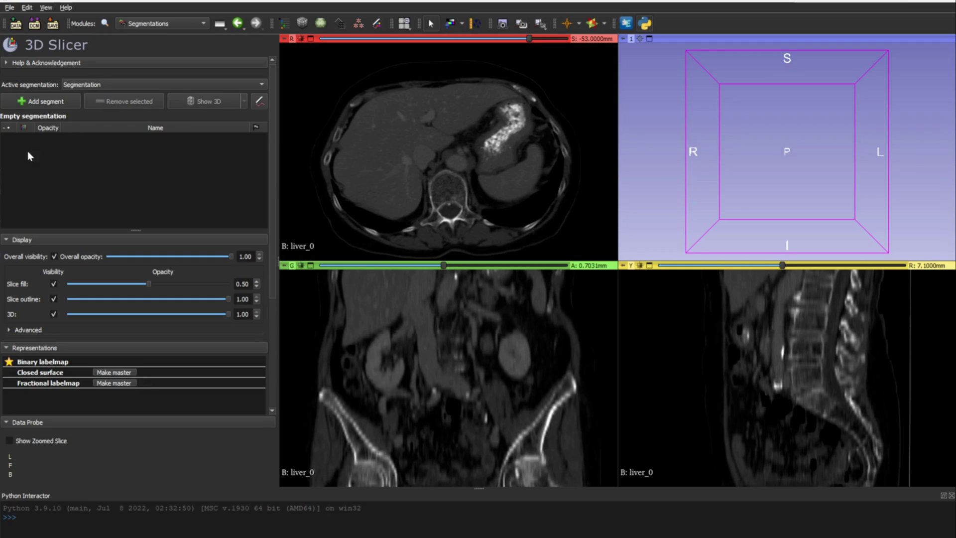
- Add a segment to the segmentation and name it "liver"
click(43, 102)
double_click(79, 132)
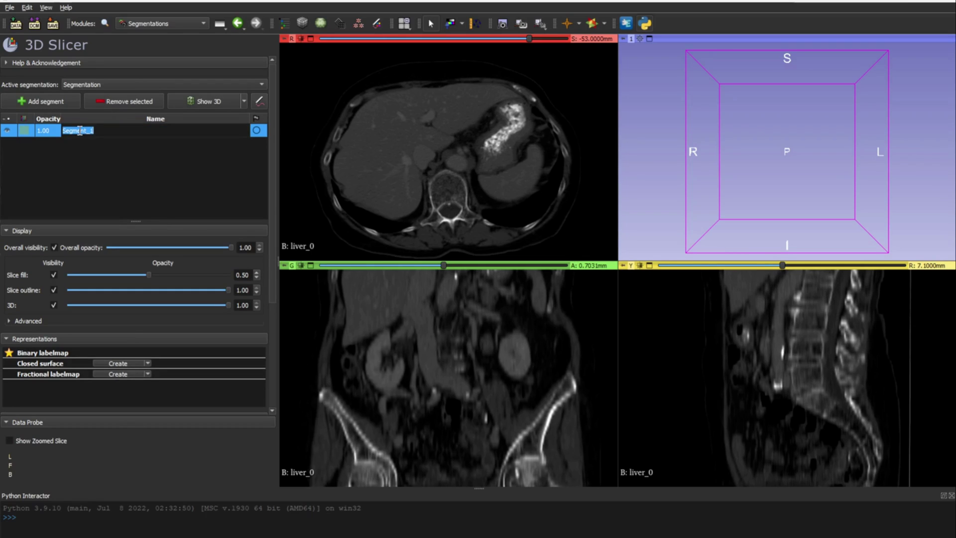
text(liver)
key(Return)
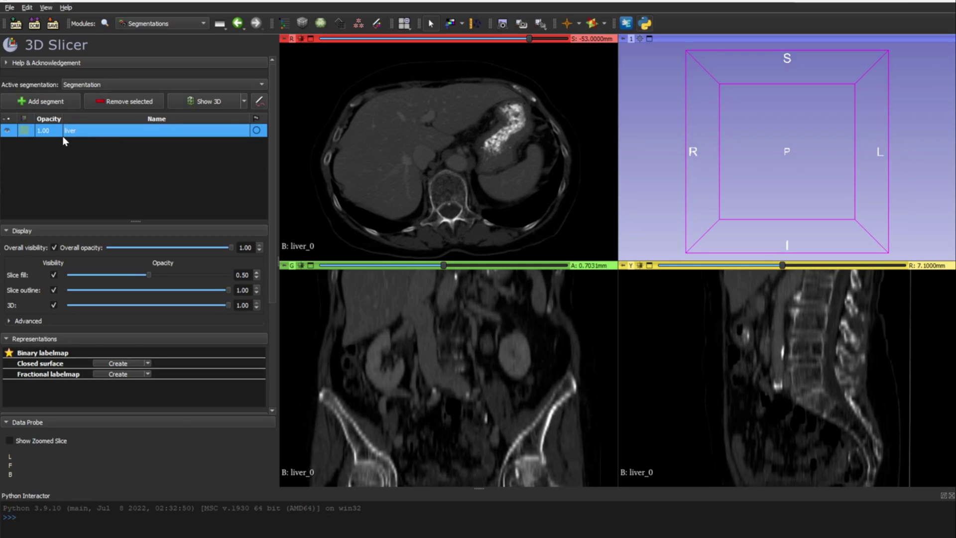
double_click(26, 131)
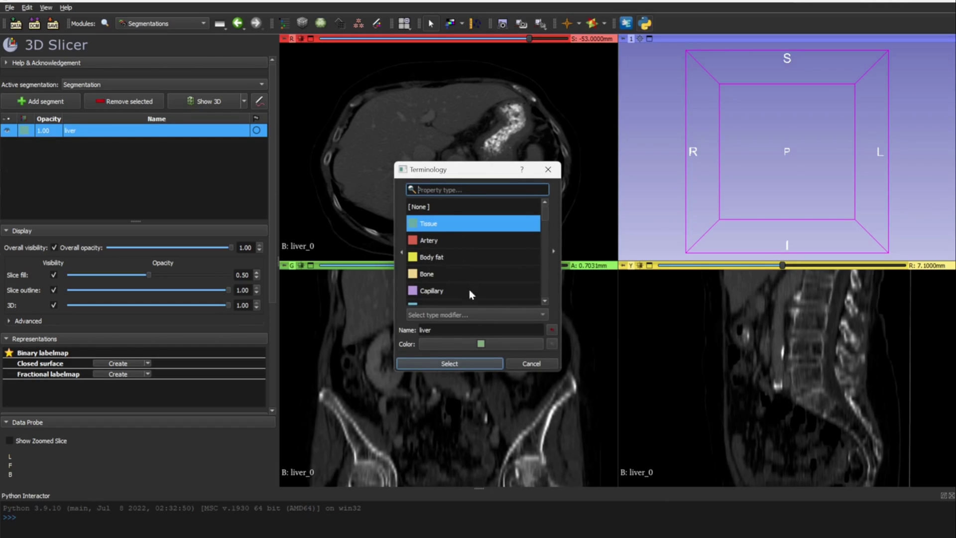
click(481, 344)
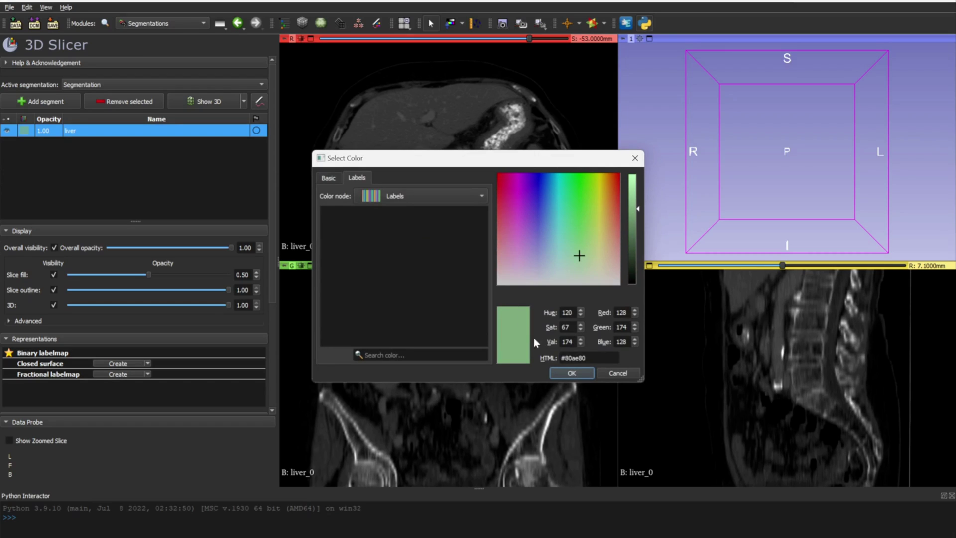
click(615, 377)
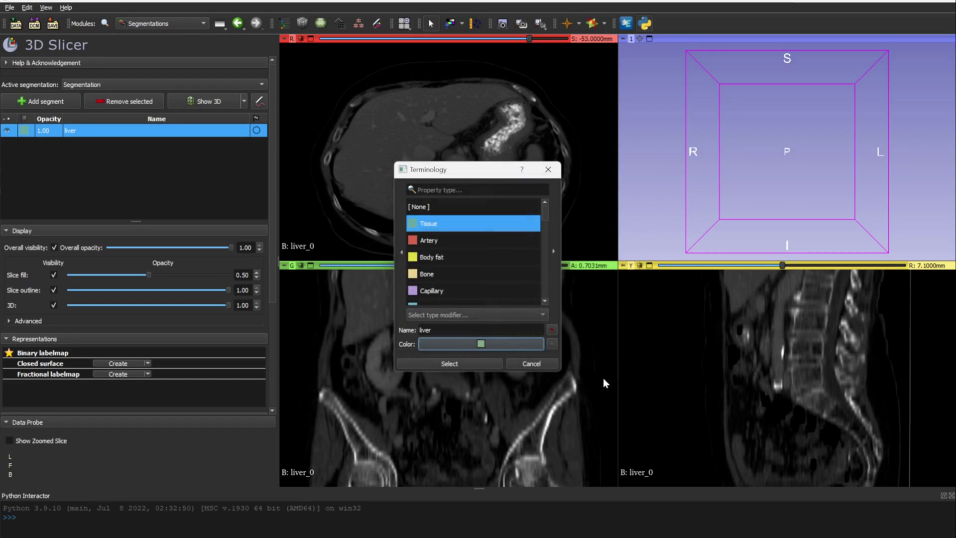
click(550, 366)
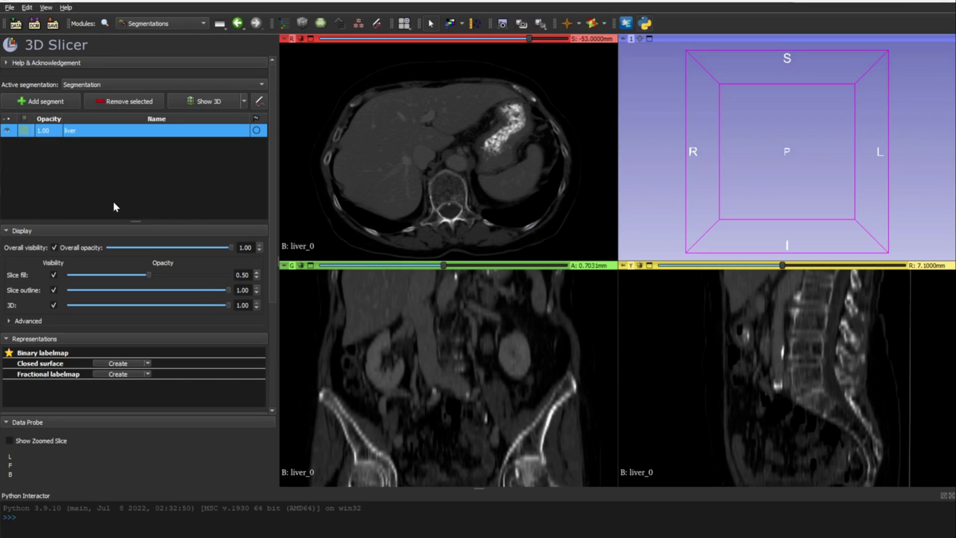
- In the Segment Editor, paint the whole liver on the axial slice at -58 mm with a 5% diameter brush
click(260, 102)
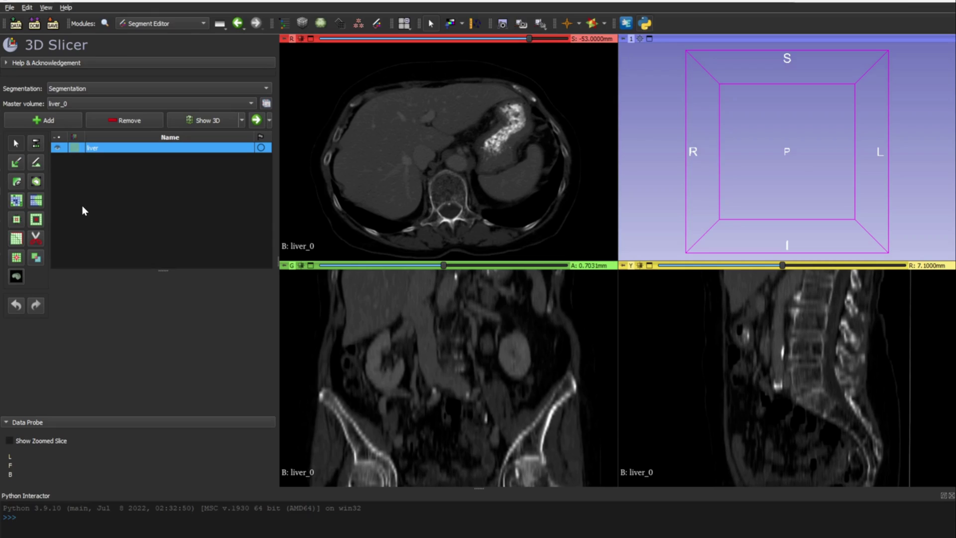
click(18, 163)
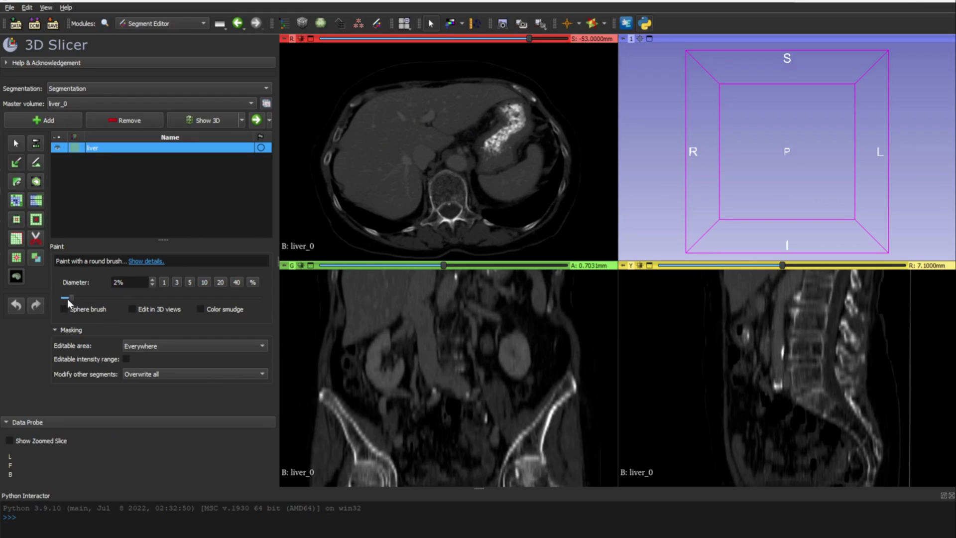
drag(90, 301, 218, 296)
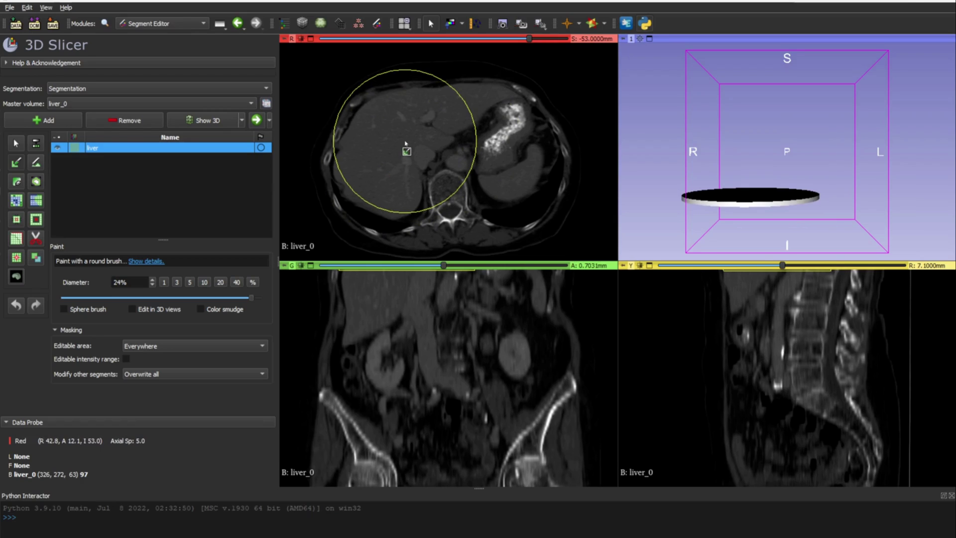
drag(252, 299, 126, 307)
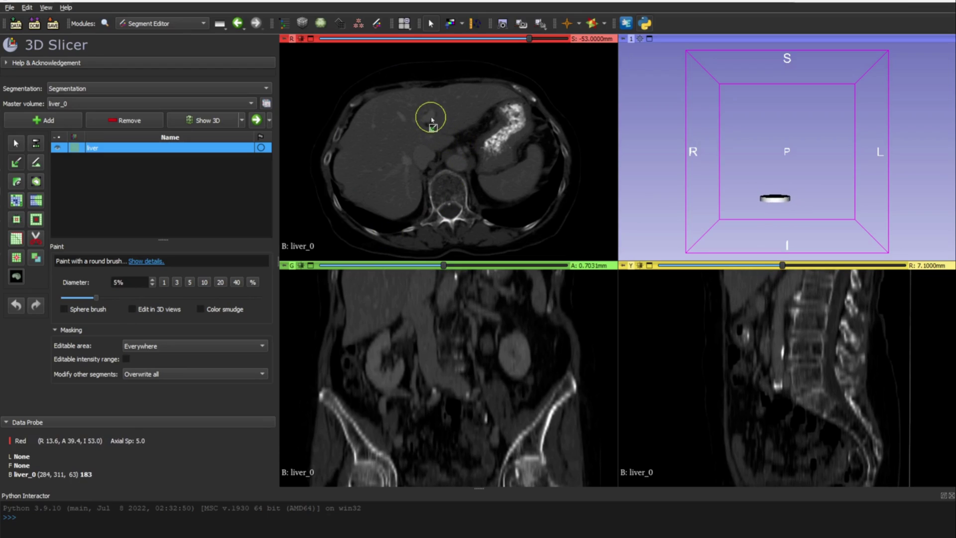
scroll(428, 118, down, 1)
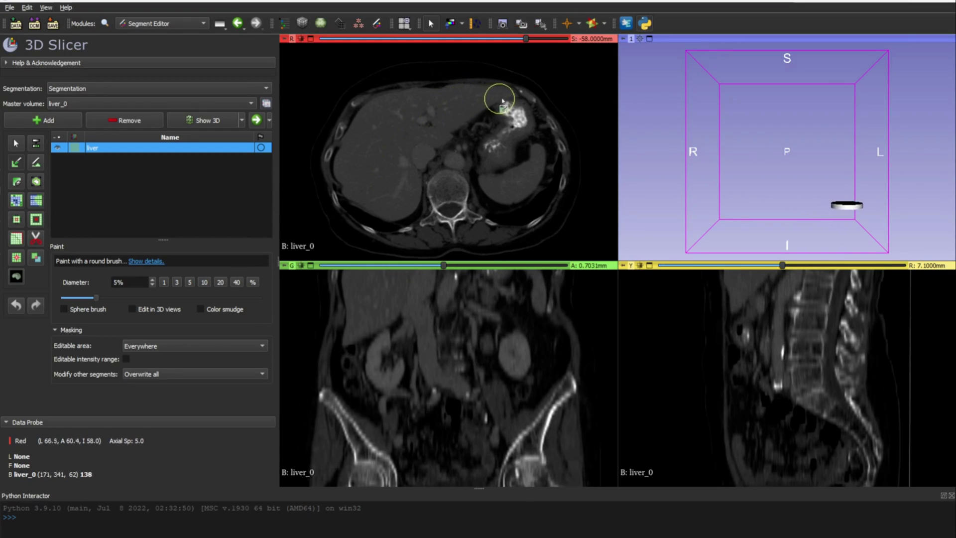
mouse_move(491, 98)
mouse_down()
mouse_move(410, 98)
mouse_move(363, 122)
mouse_move(344, 179)
mouse_move(380, 214)
mouse_move(473, 110)
mouse_move(390, 127)
mouse_move(367, 153)
mouse_move(372, 179)
mouse_move(390, 179)
mouse_move(425, 116)
mouse_move(383, 166)
mouse_up()
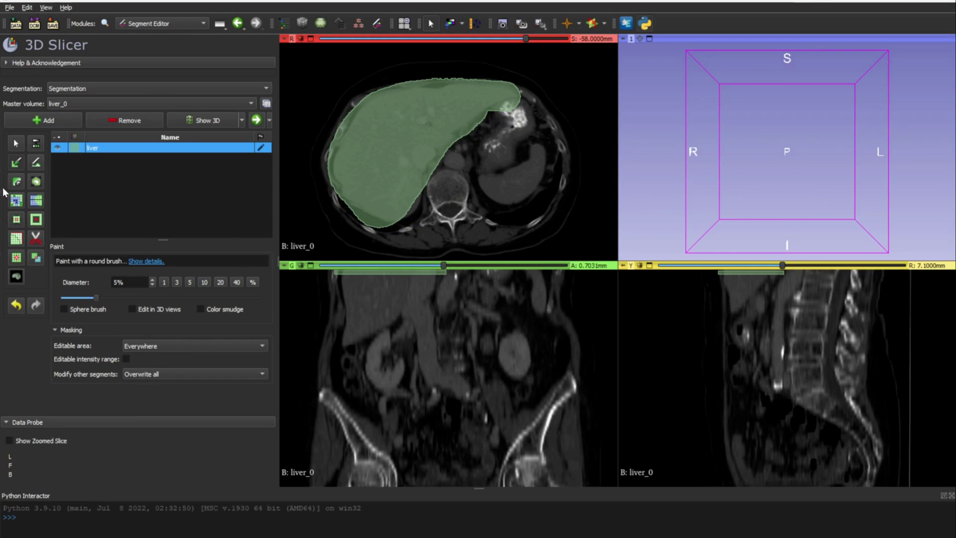
- Erase the paint that spills past the liver's medial, posterior and right lateral edges on the -58 mm axial slice
click(18, 182)
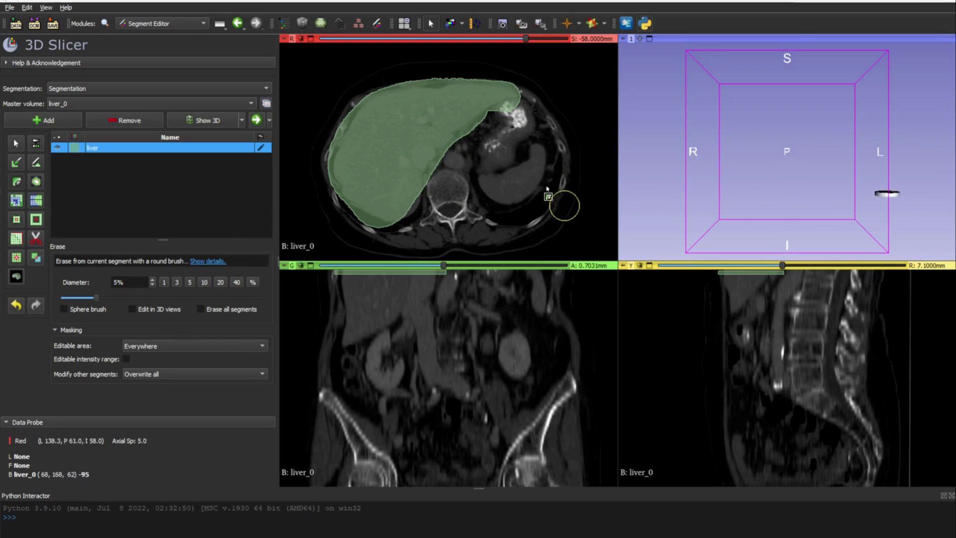
mouse_move(520, 116)
mouse_down()
mouse_move(501, 120)
mouse_move(446, 169)
mouse_move(452, 162)
mouse_up()
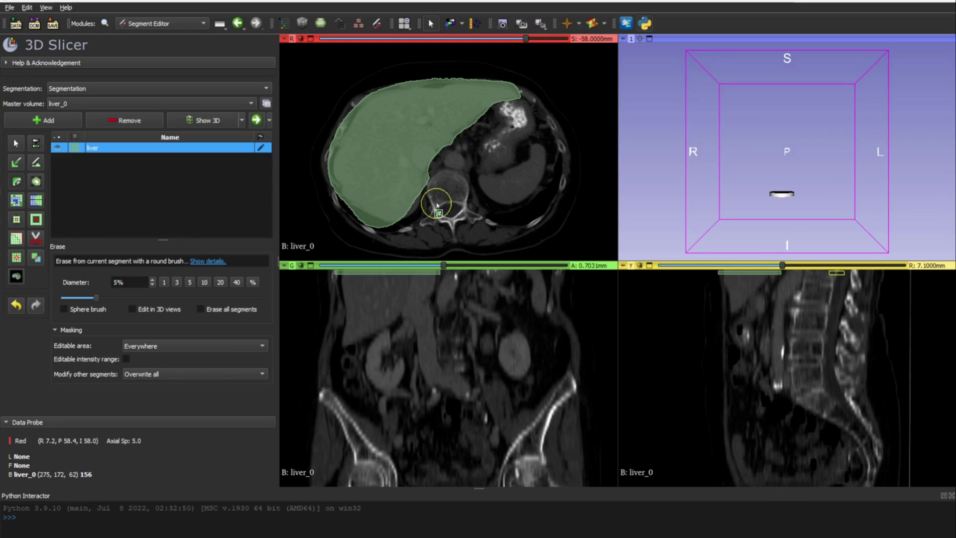
drag(352, 223, 402, 246)
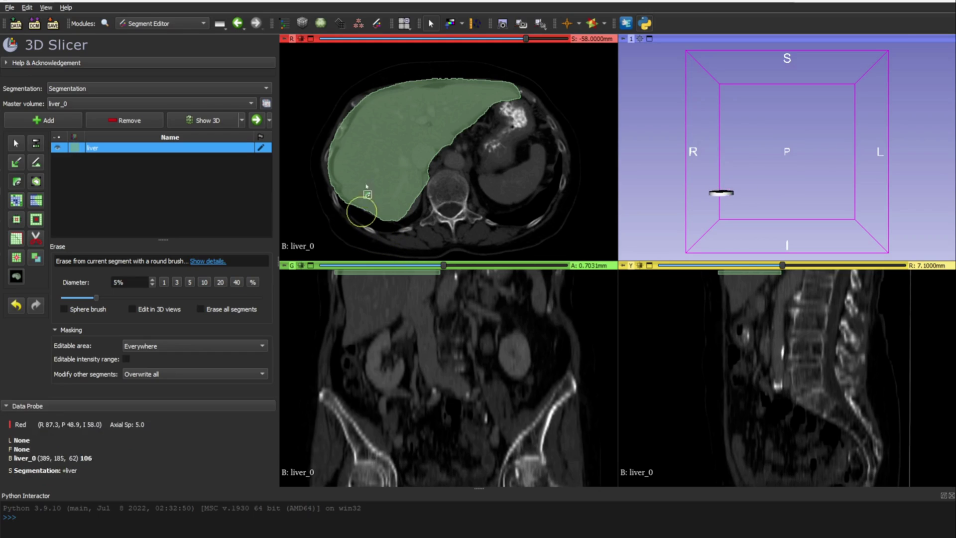
mouse_move(350, 97)
mouse_down()
mouse_move(333, 128)
mouse_move(328, 190)
mouse_move(333, 217)
mouse_move(350, 226)
mouse_up()
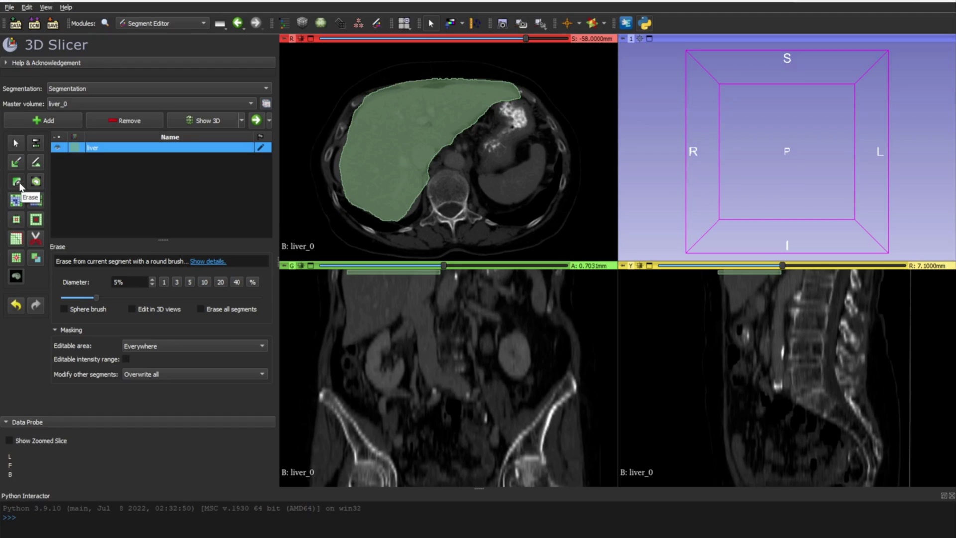
- Touch up the liver's right lateral edge with Paint, and erase the excess along its lateral, anterior and medial borders
click(16, 163)
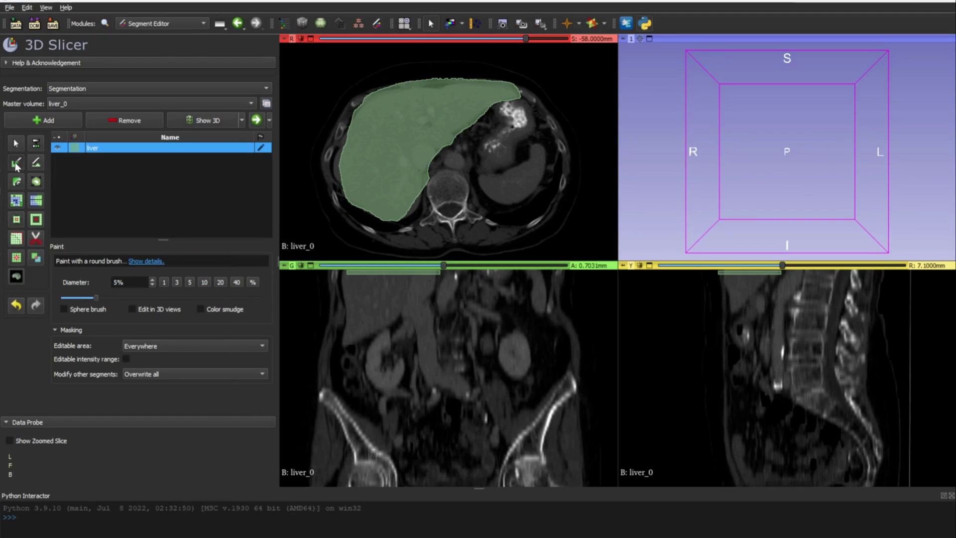
drag(356, 169, 344, 172)
click(16, 182)
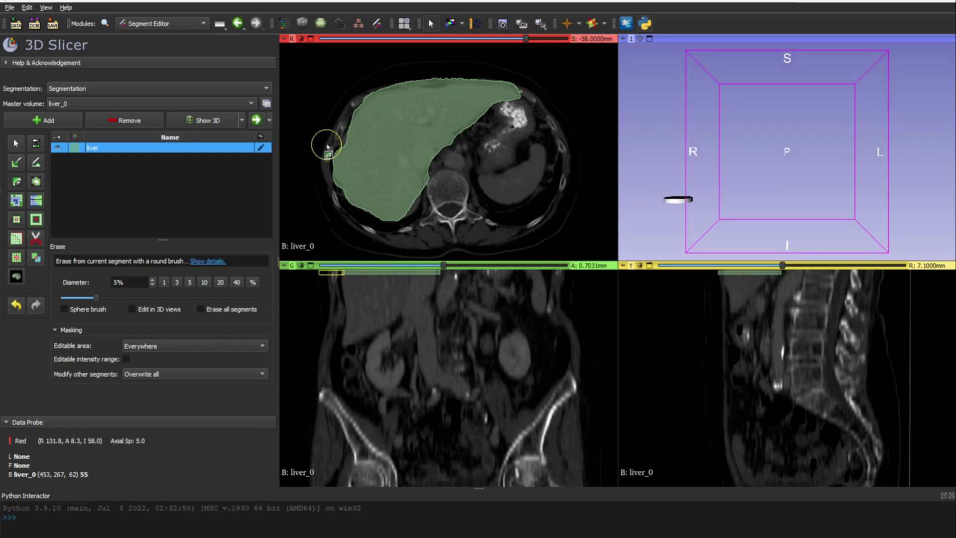
mouse_move(329, 149)
mouse_down()
mouse_move(327, 194)
mouse_move(325, 172)
mouse_up()
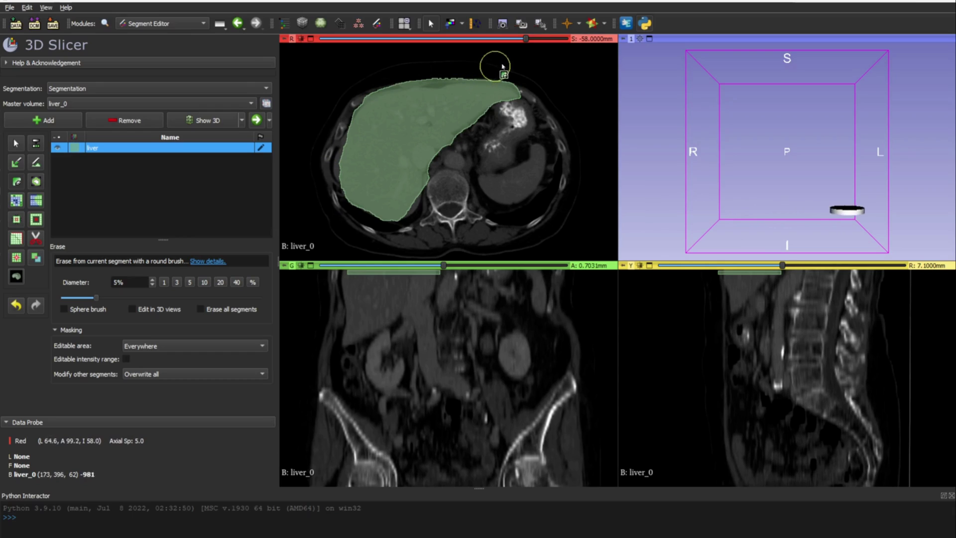
drag(456, 67, 360, 81)
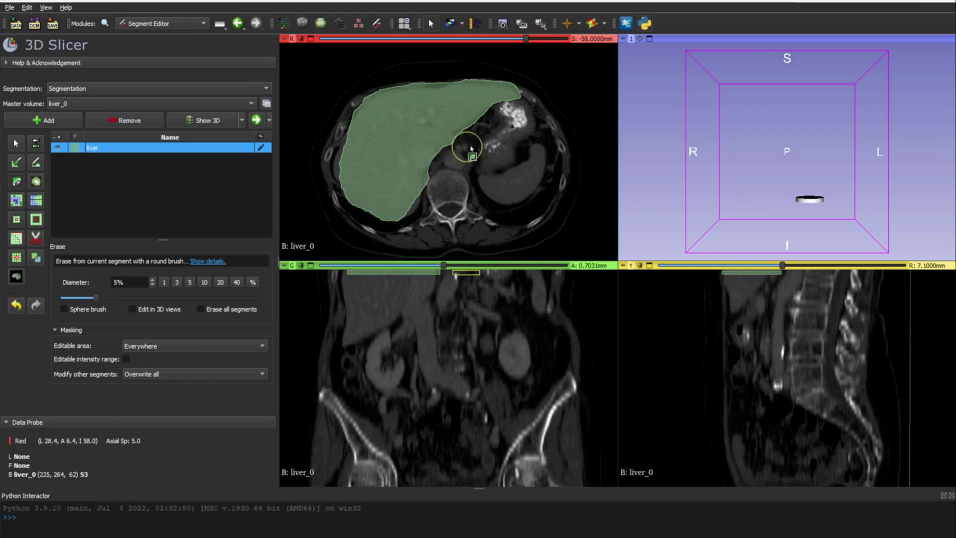
drag(495, 122, 459, 156)
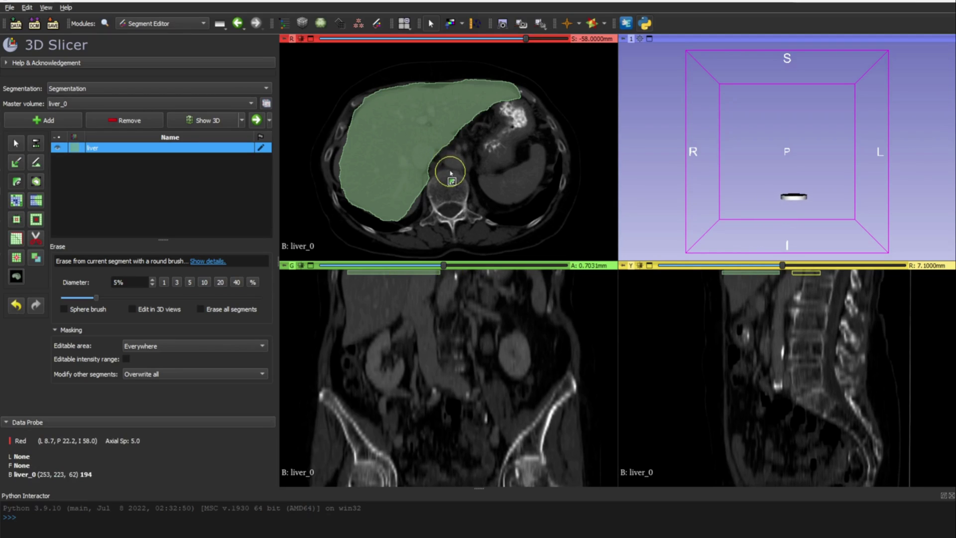
- Outline the liver on the axial slice at -63 mm with the Draw tool and fill the closed contour
scroll(452, 171, down, 1)
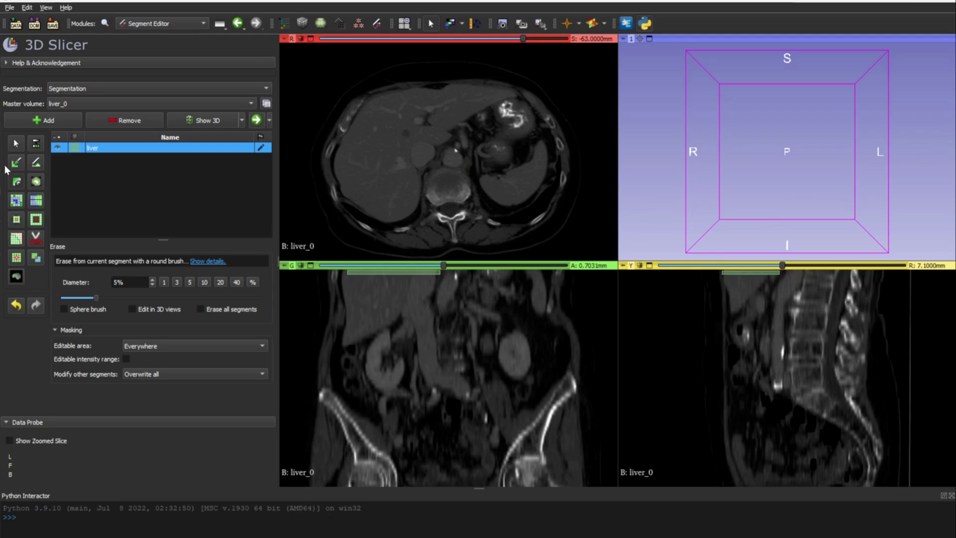
click(35, 164)
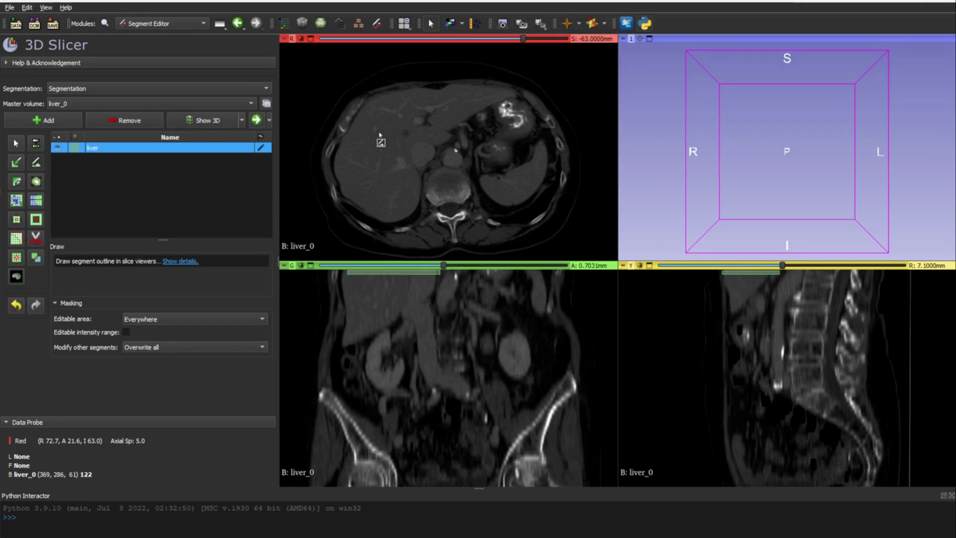
click(383, 97)
click(405, 94)
mouse_move(406, 94)
mouse_down()
mouse_move(515, 94)
mouse_move(465, 121)
mouse_move(429, 157)
mouse_move(432, 149)
mouse_move(415, 215)
mouse_move(378, 221)
mouse_move(342, 196)
mouse_move(337, 152)
mouse_move(385, 98)
mouse_up()
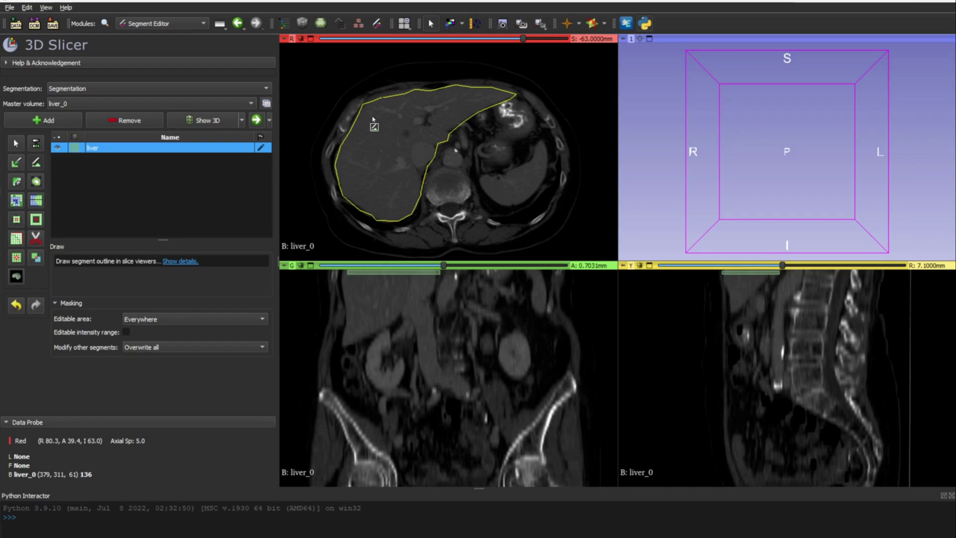
right_click(373, 119)
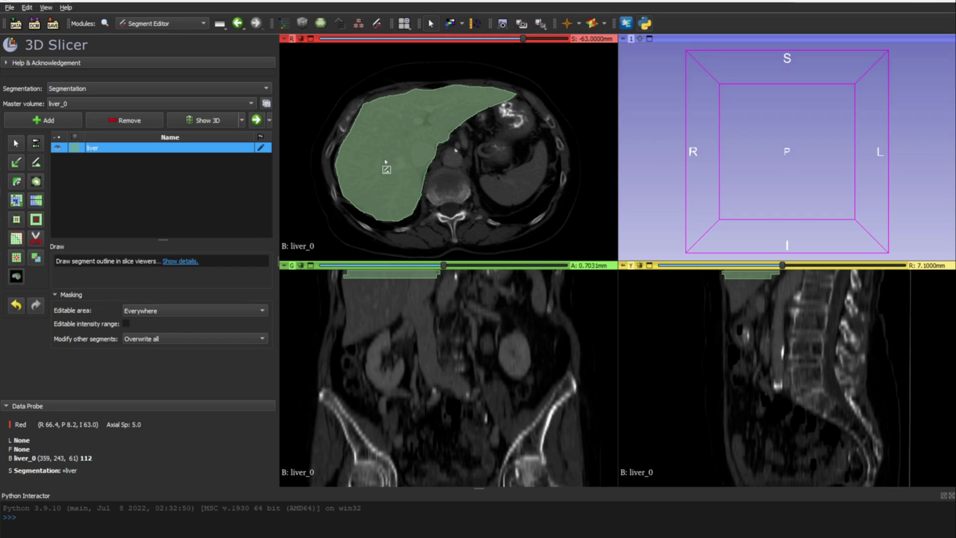
- Add the liver region on the axial slice at -68 mm with Level tracing, and erase the overspill along its anterior left edge
scroll(386, 163, up, 1)
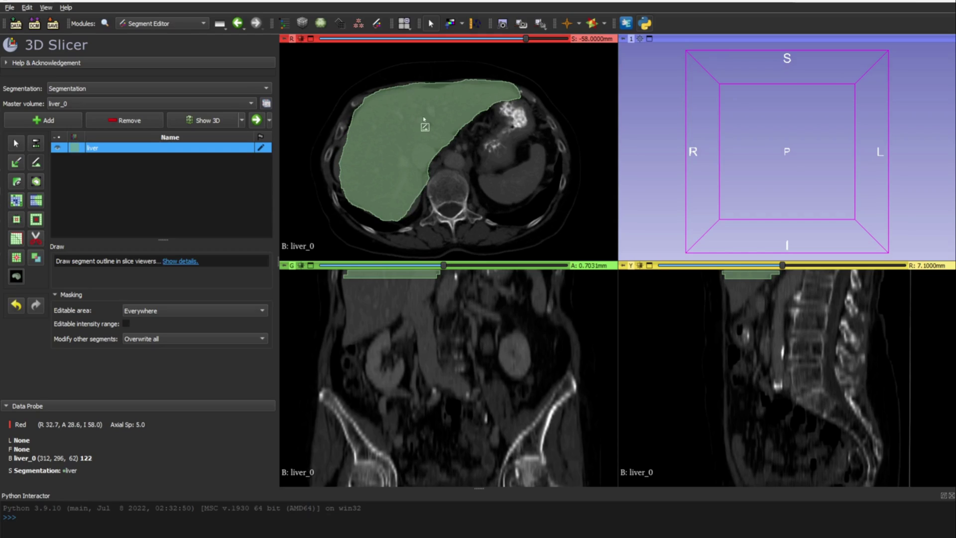
scroll(397, 127, down, 1)
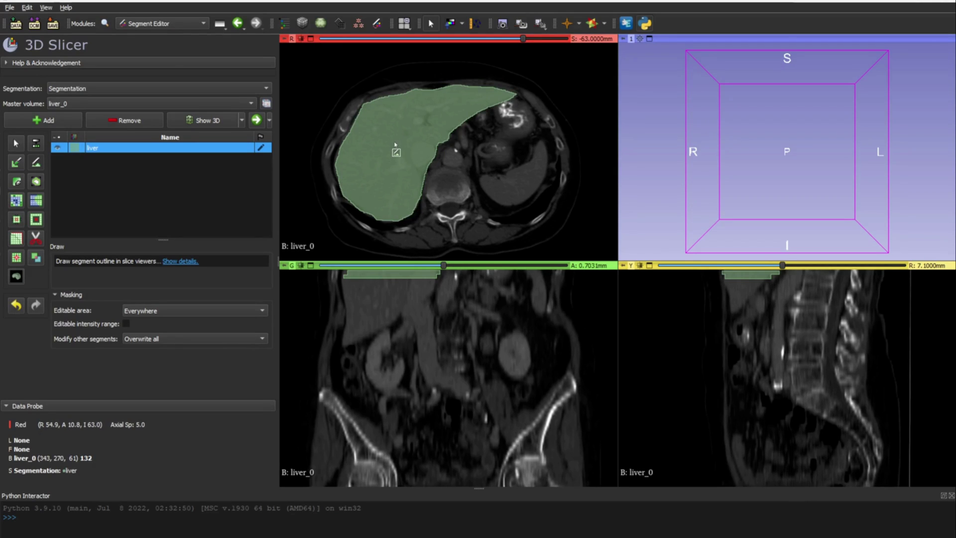
scroll(395, 145, down, 1)
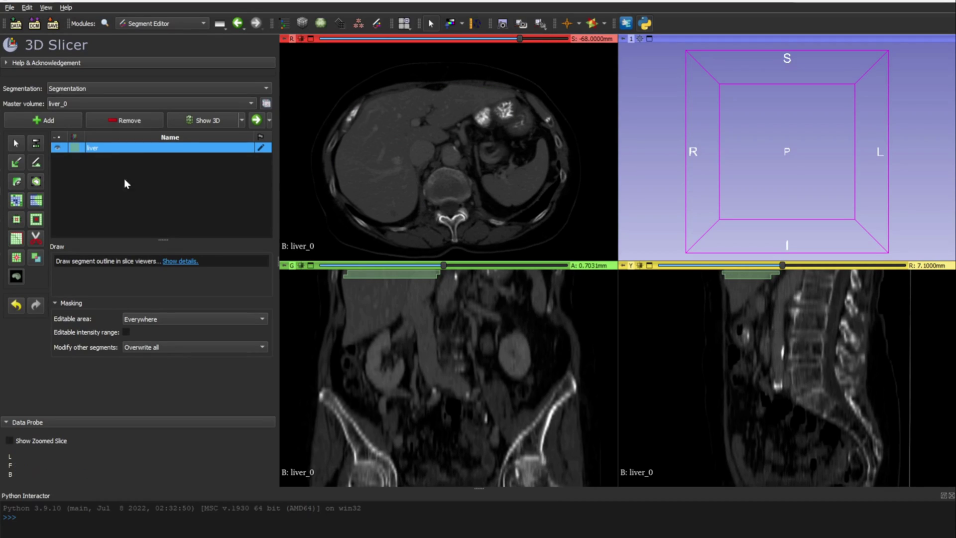
click(39, 183)
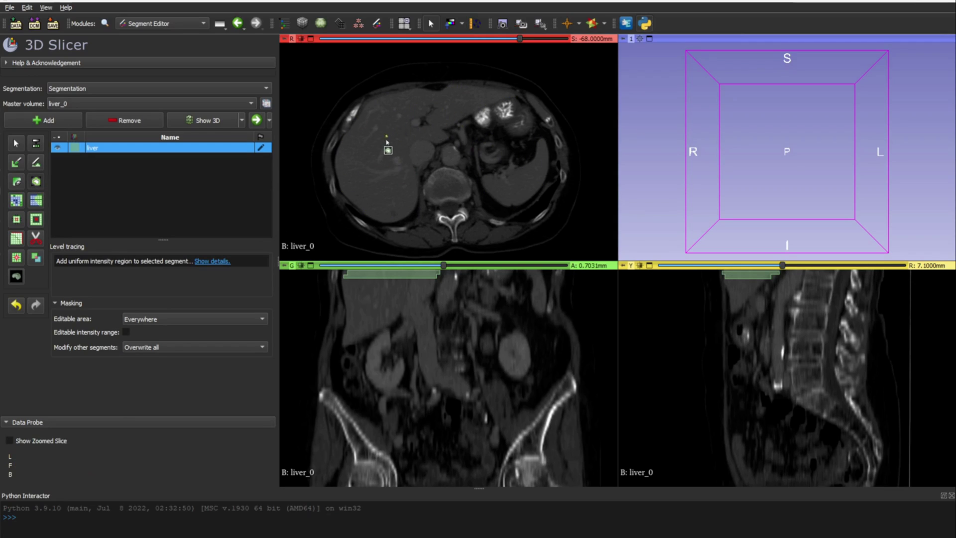
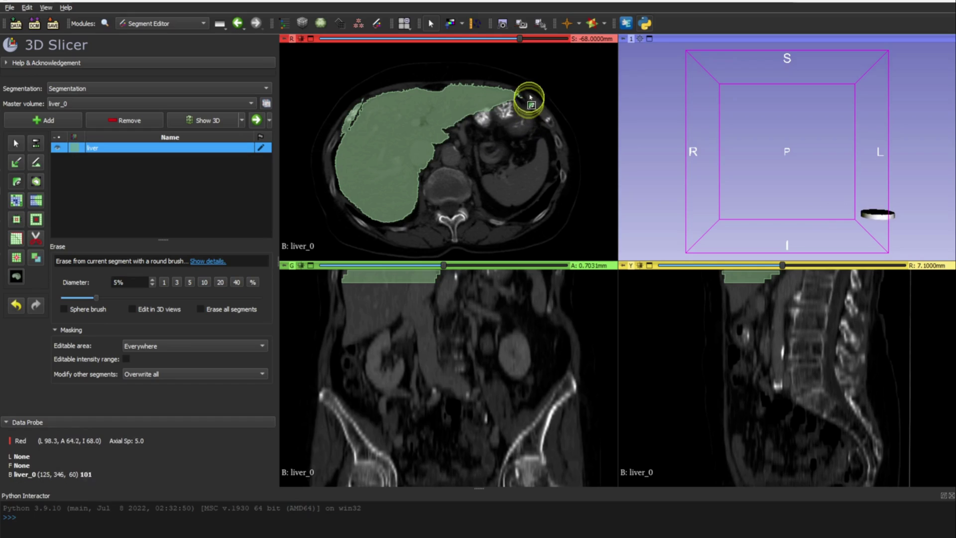
drag(448, 72, 517, 79)
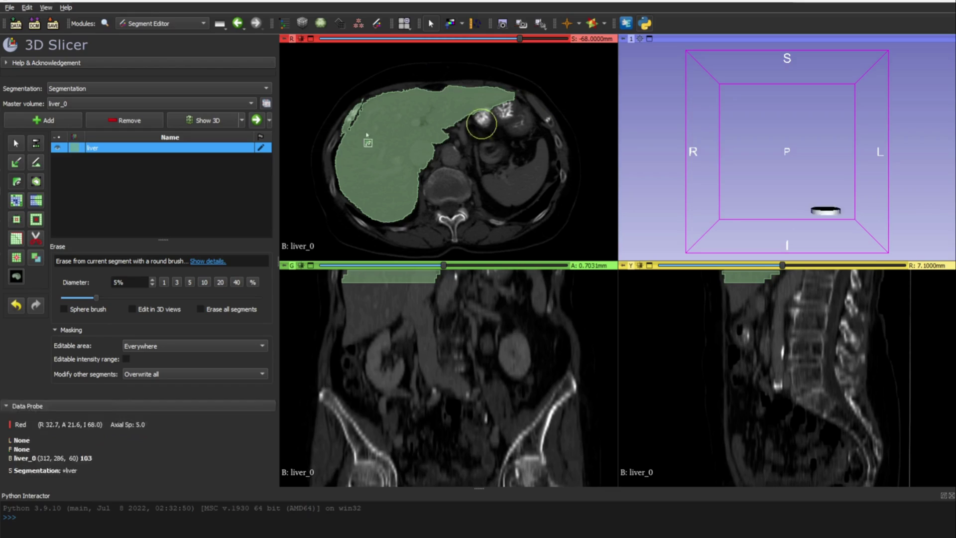
- Erase the remaining overspill along the liver's right anterior edge on the -68 mm axial slice, and check the segment on the slices above
mouse_move(358, 92)
mouse_down()
mouse_move(334, 132)
mouse_move(381, 80)
mouse_move(407, 81)
mouse_up()
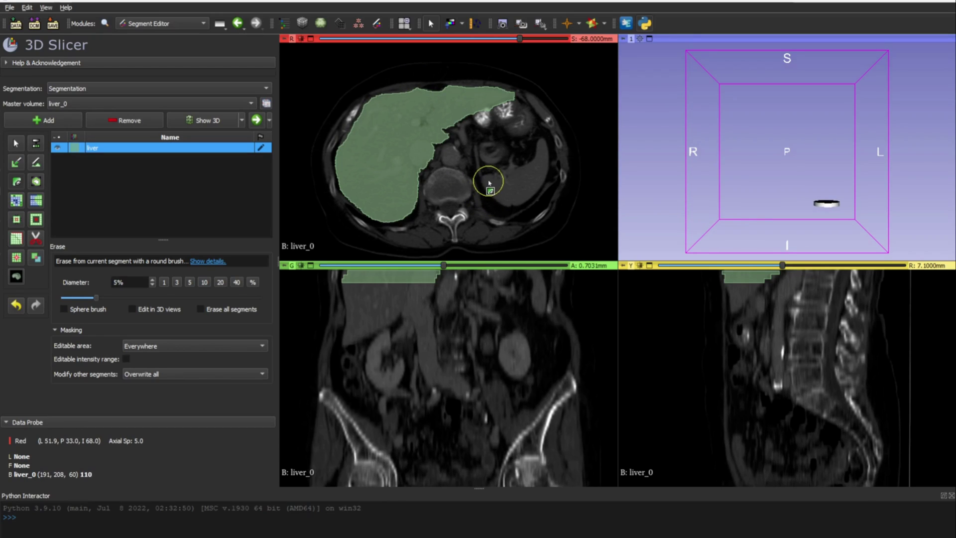
scroll(478, 169, up, 1)
scroll(473, 160, down, 1)
scroll(473, 161, up, 2)
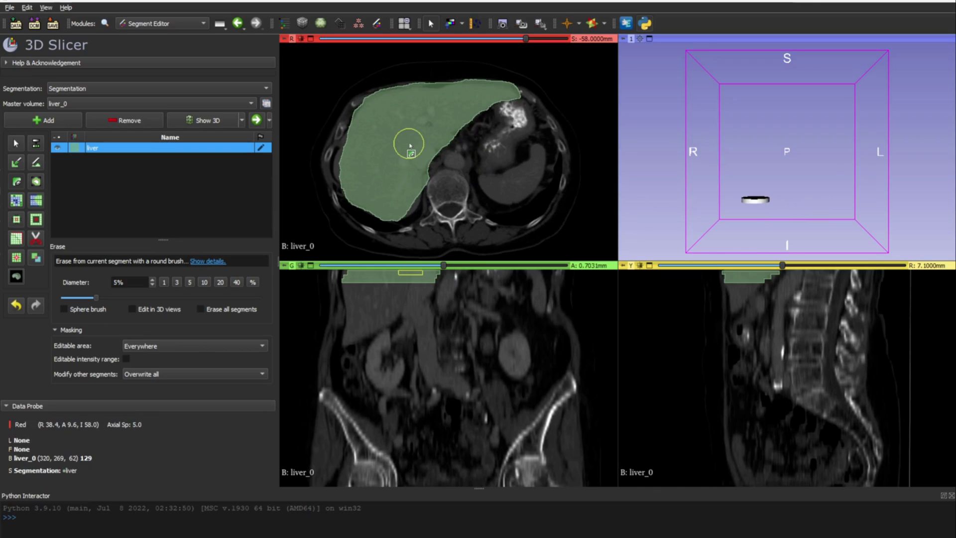
scroll(409, 144, down, 1)
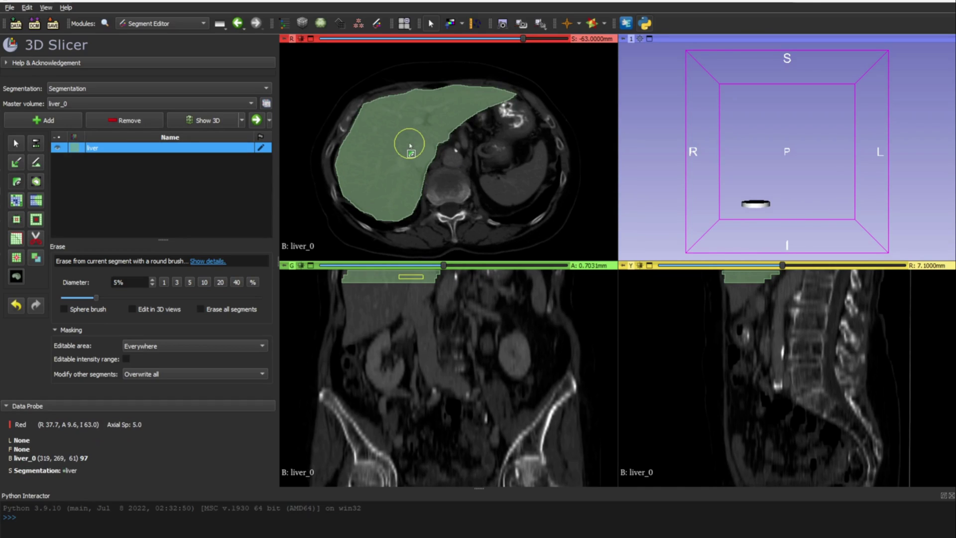
scroll(410, 145, down, 1)
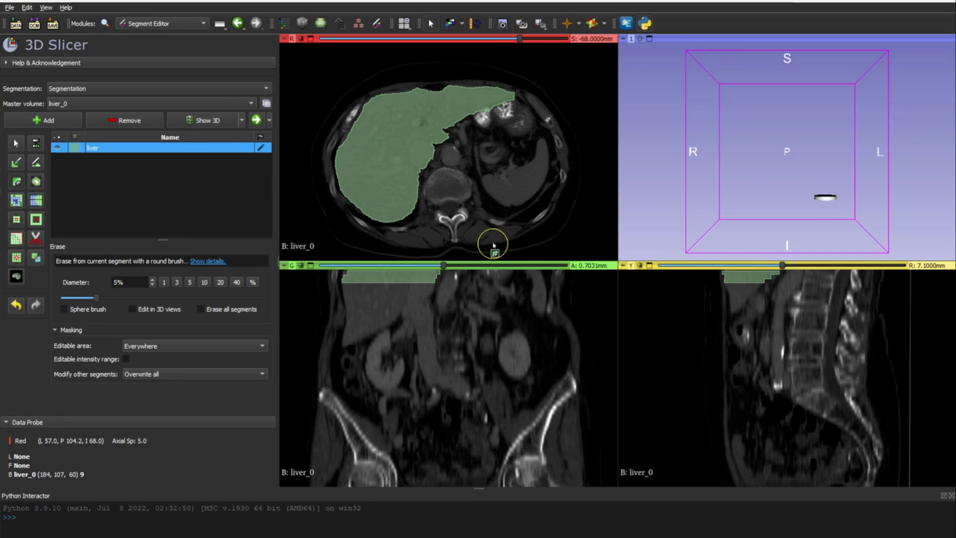
scroll(419, 163, up, 3)
scroll(420, 163, down, 3)
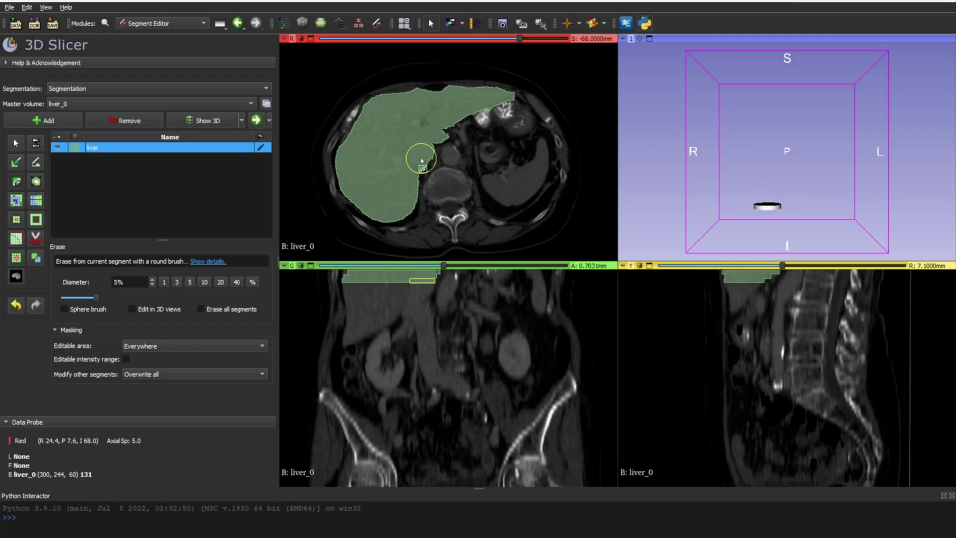
- Open the segmentation in the Segmentations module and expand its Export to files settings
click(256, 120)
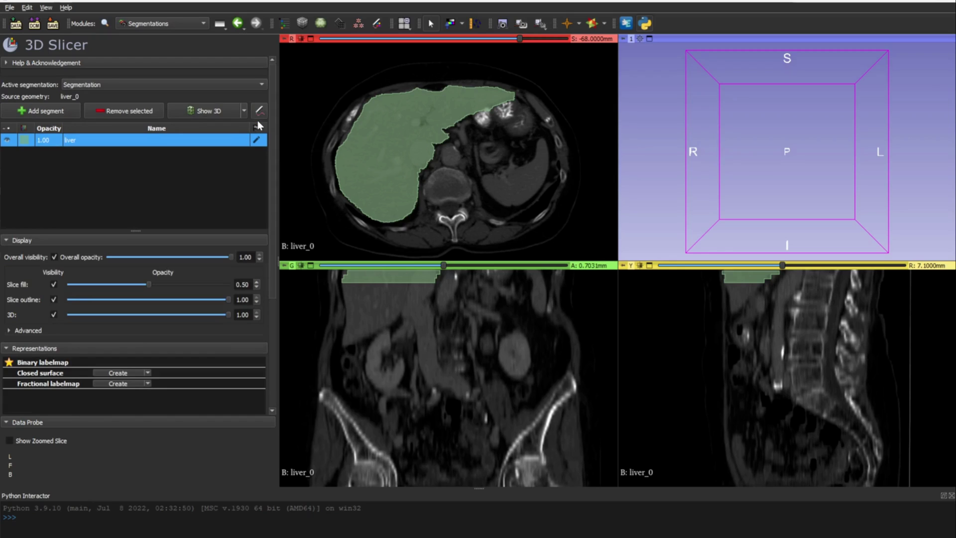
scroll(136, 359, down, 5)
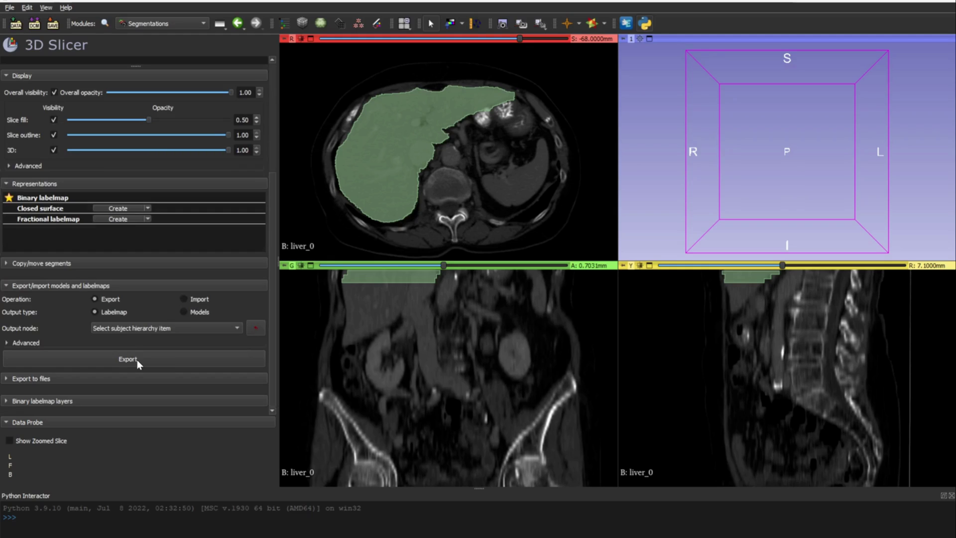
click(63, 379)
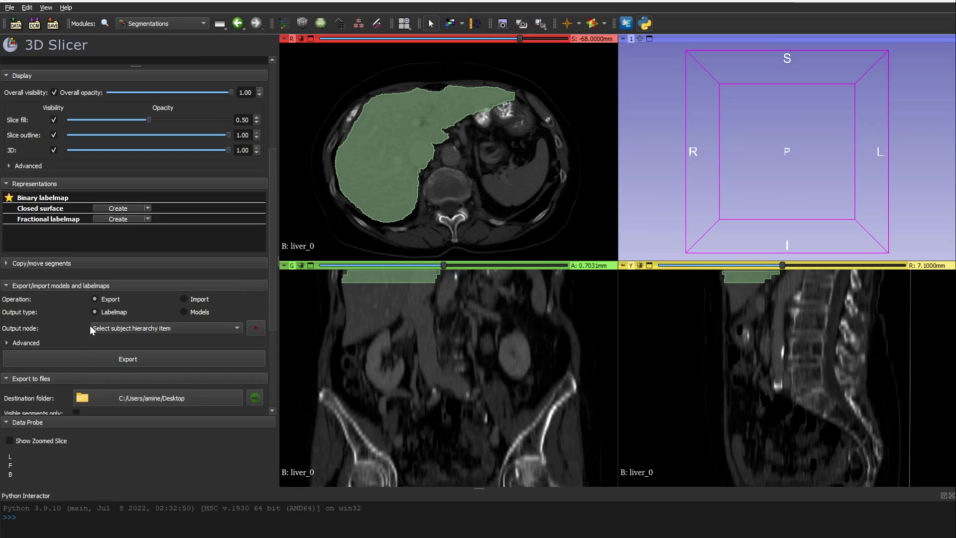
scroll(89, 327, down, 5)
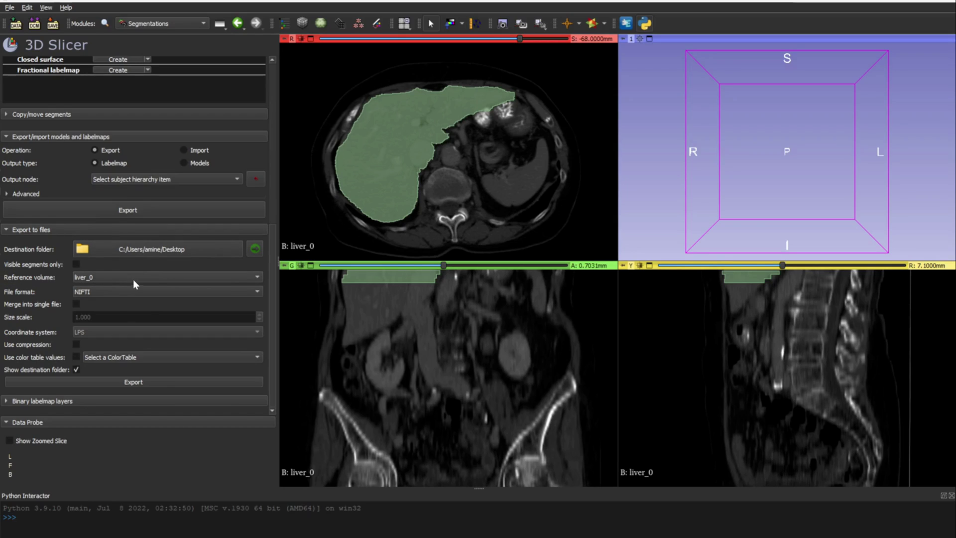
- Set the reference volume for the file export to None
click(104, 278)
click(104, 278)
click(104, 279)
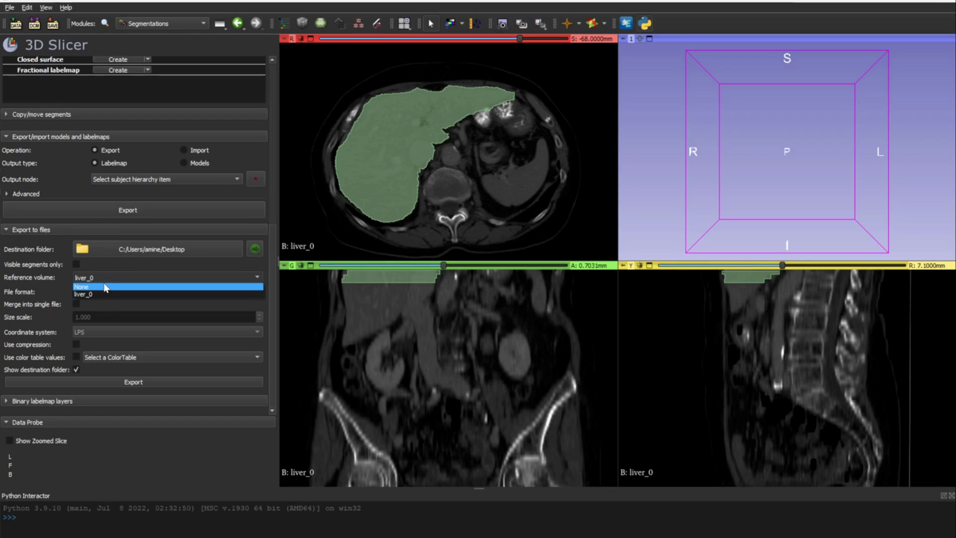
click(104, 288)
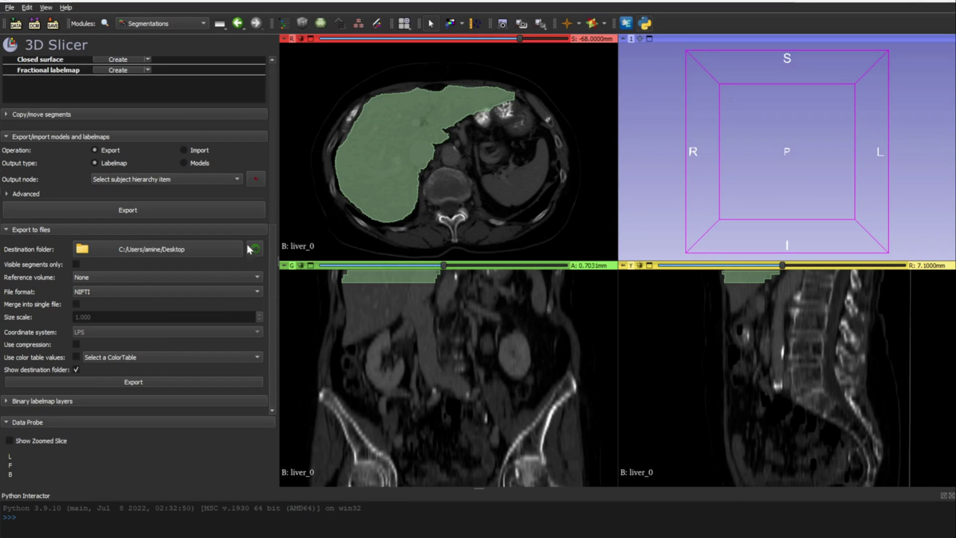
- Set the file export's reference volume to liver_0 and its file format to NIFTI
click(91, 278)
click(93, 293)
click(106, 291)
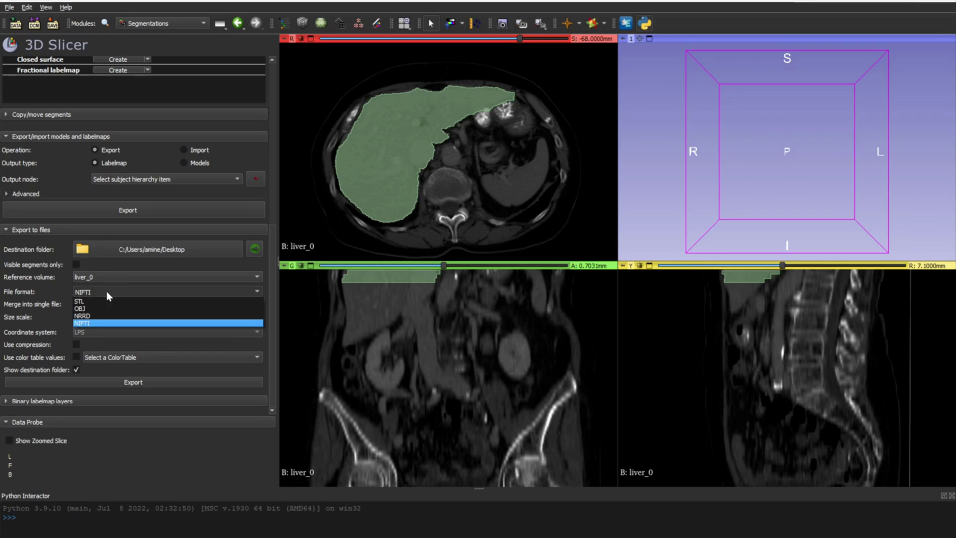
click(93, 323)
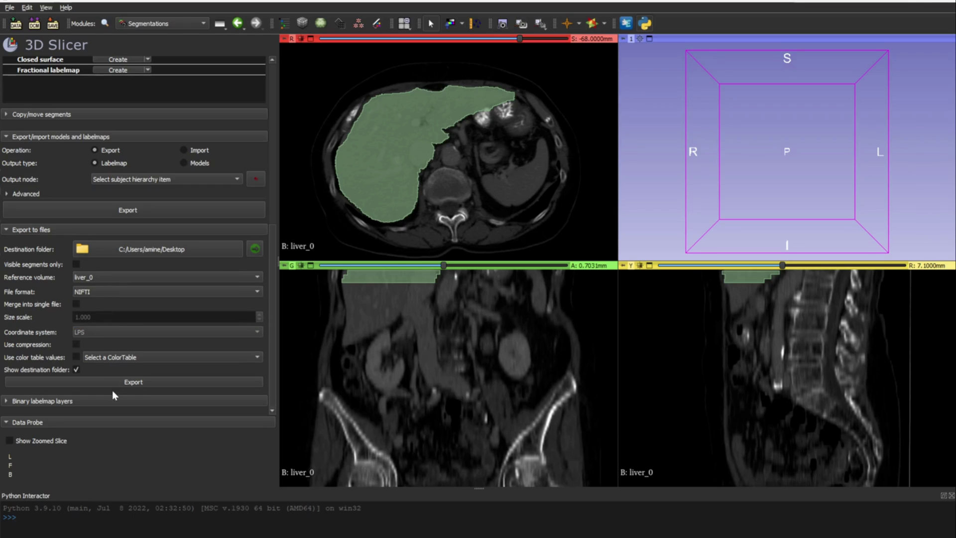